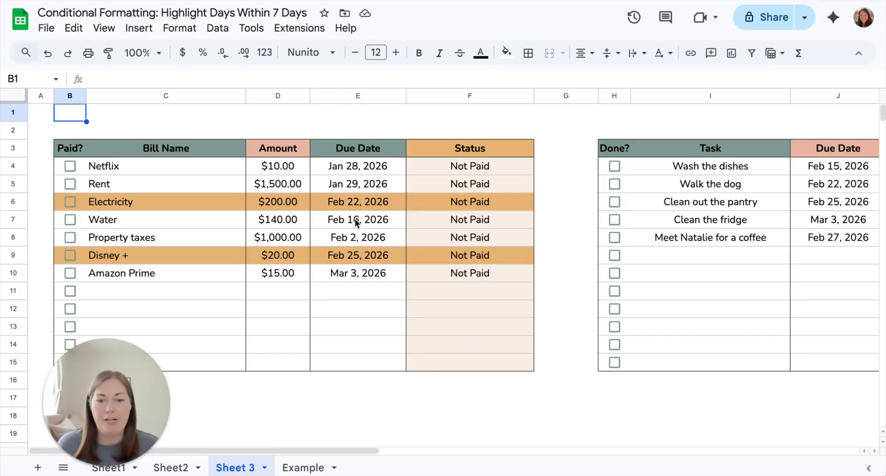
Set the due date of the Property taxes bill to Feb 26, 2026.
double_click(363, 237)
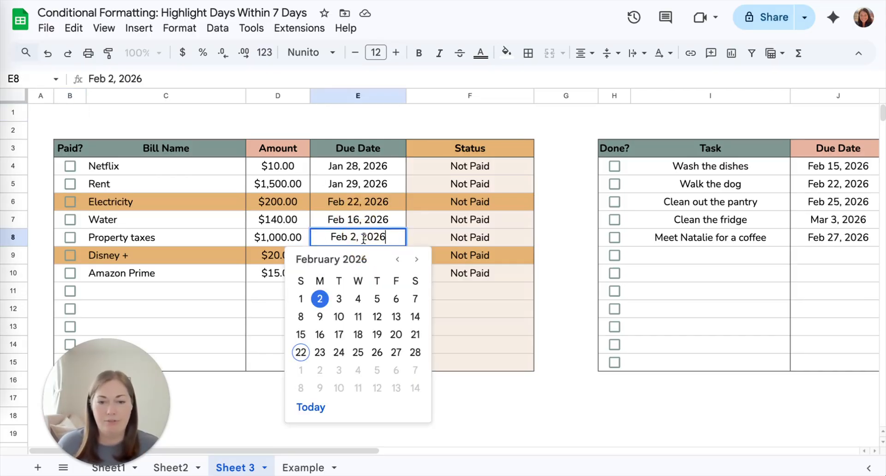
click(377, 352)
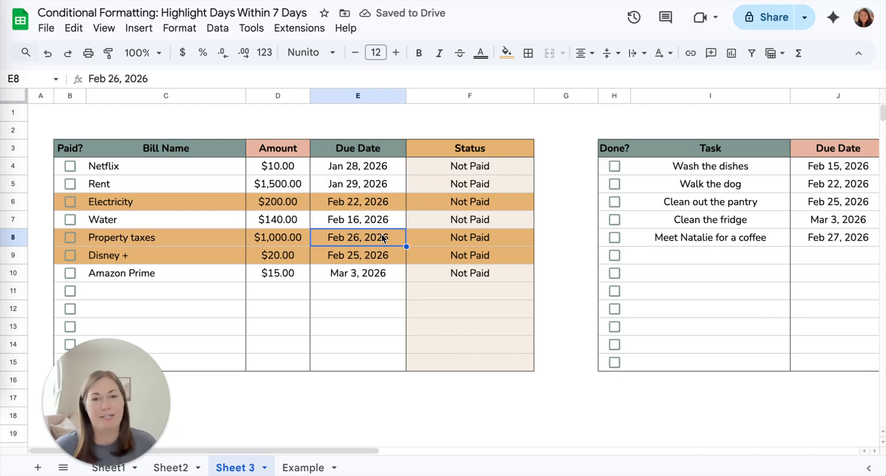
Start a conditional formatting rule for the task table range H4:K15, using "Custom formula is" as the condition.
scroll(528, 228, right, 7)
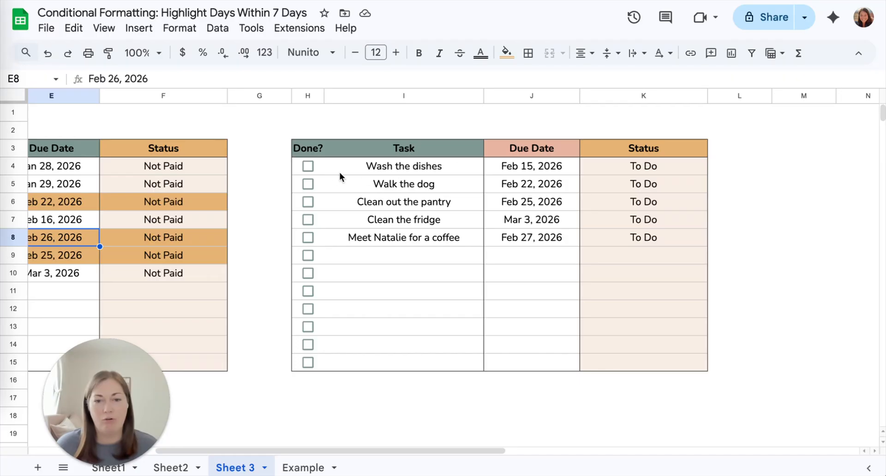
click(323, 170)
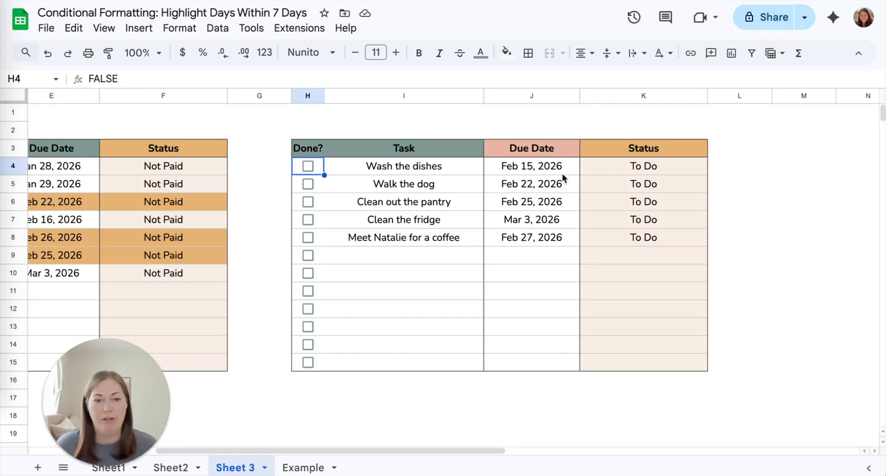
click(549, 171)
shift+click(550, 367)
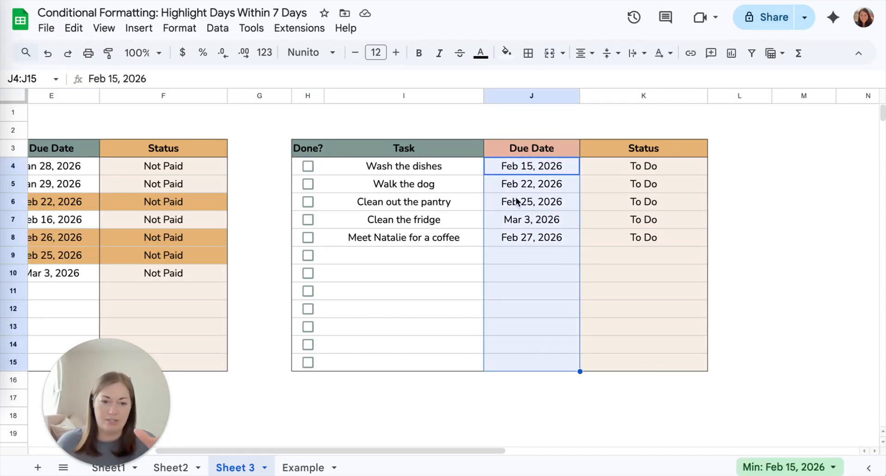
click(317, 167)
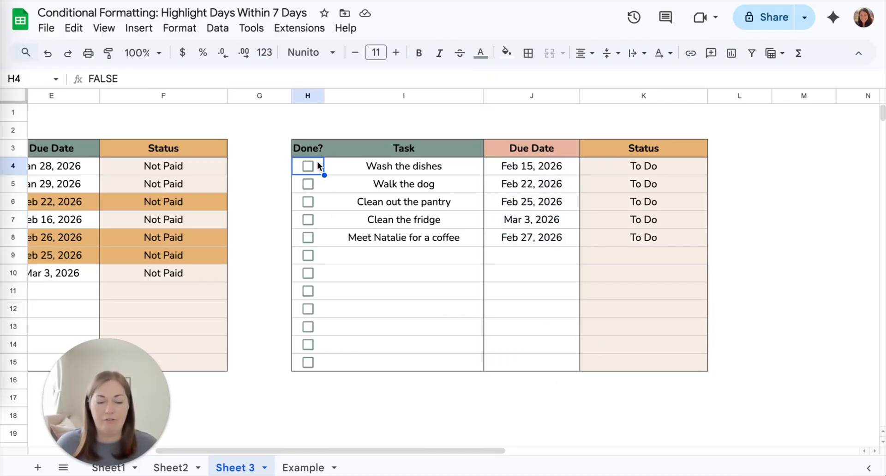
shift+click(699, 365)
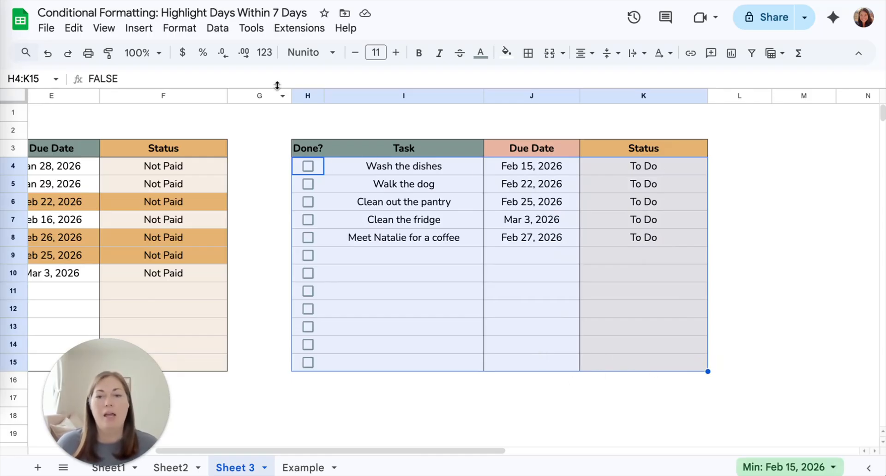
click(181, 28)
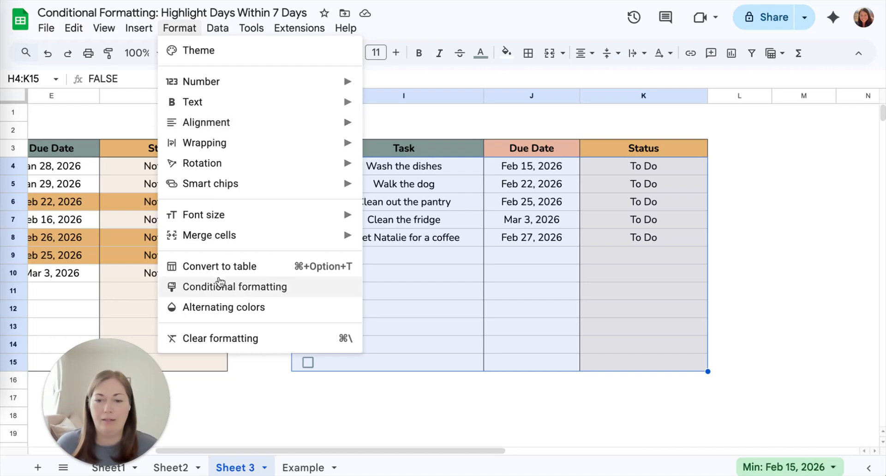
click(220, 284)
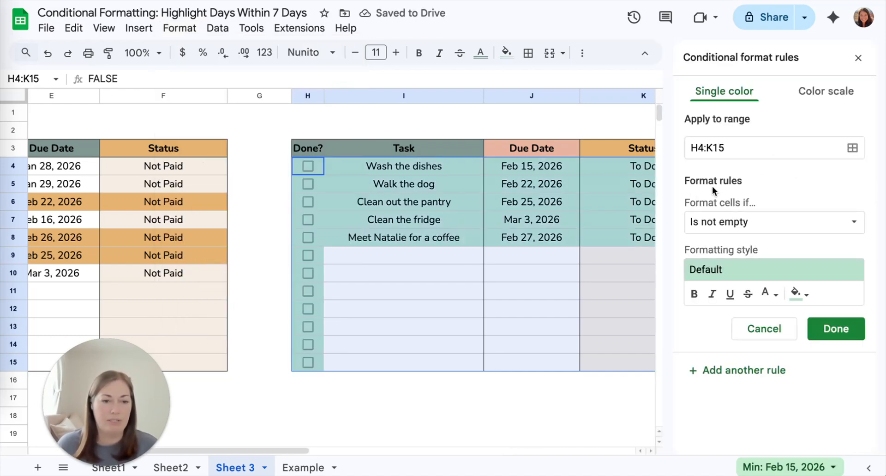
click(725, 229)
scroll(757, 377, down, 4)
click(757, 454)
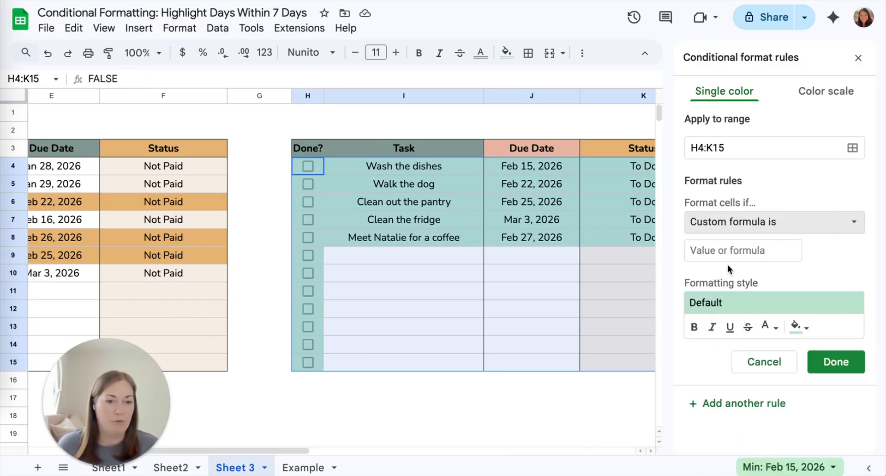
Begin the rule's custom formula with =AND($J4>=today() to test for due dates from today onward.
click(739, 251)
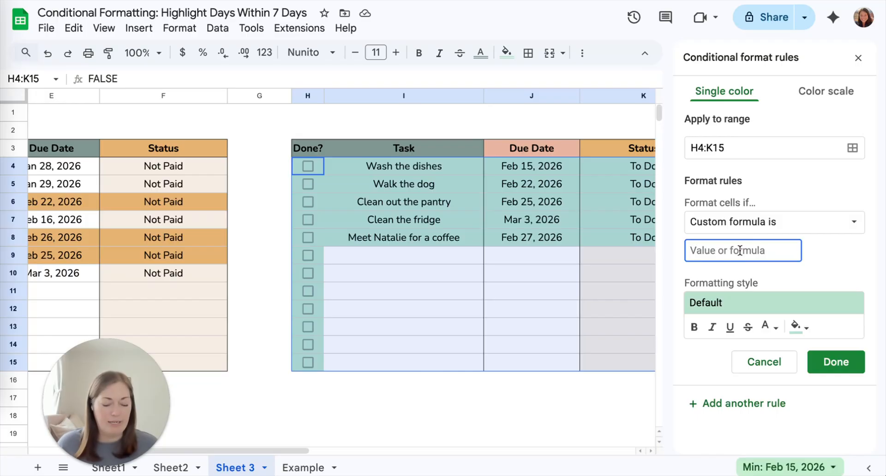
text(=)
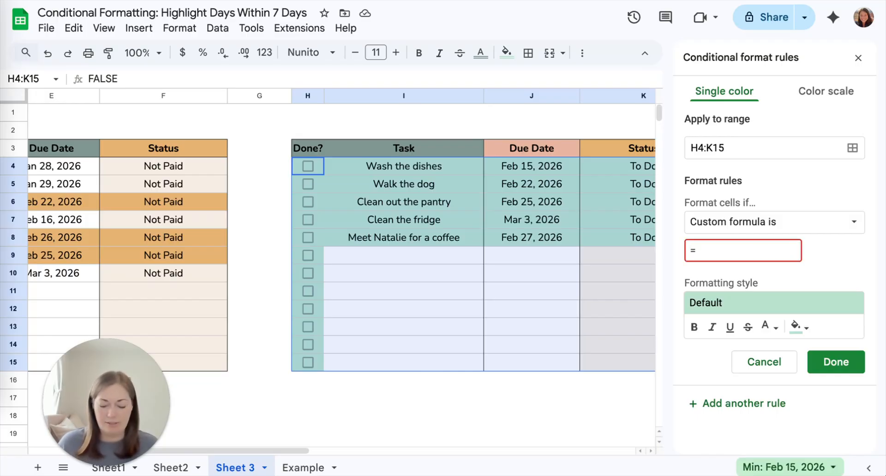
text(AND()
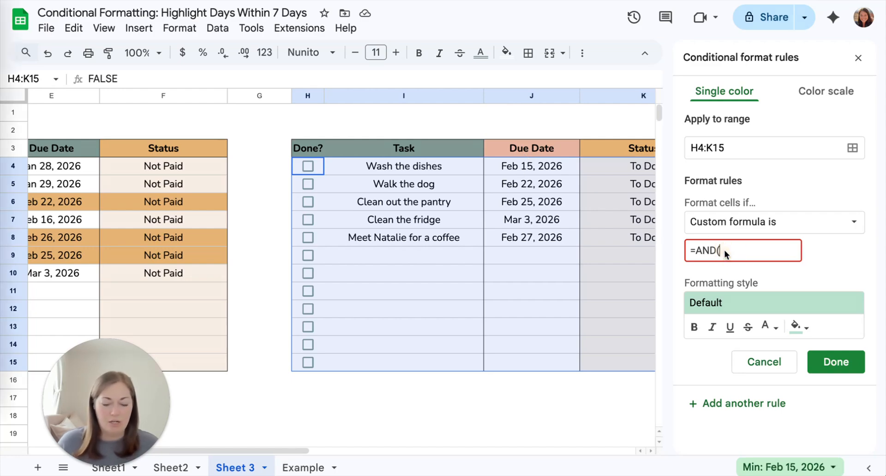
text($J4)
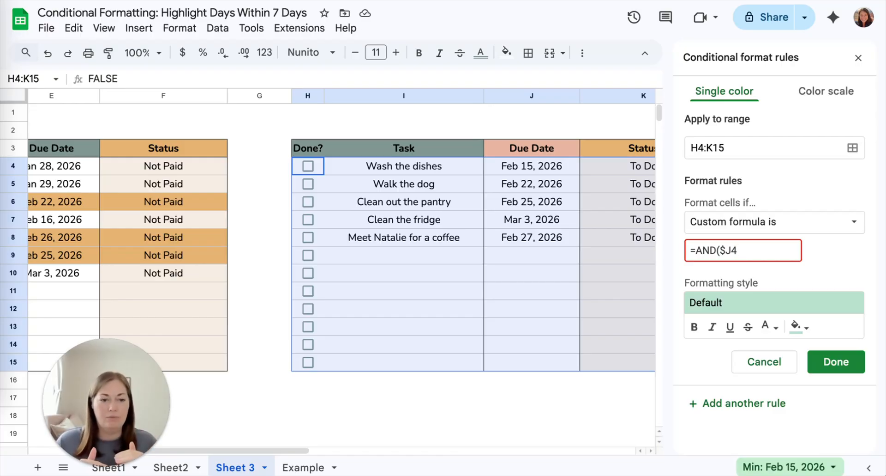
click(726, 248)
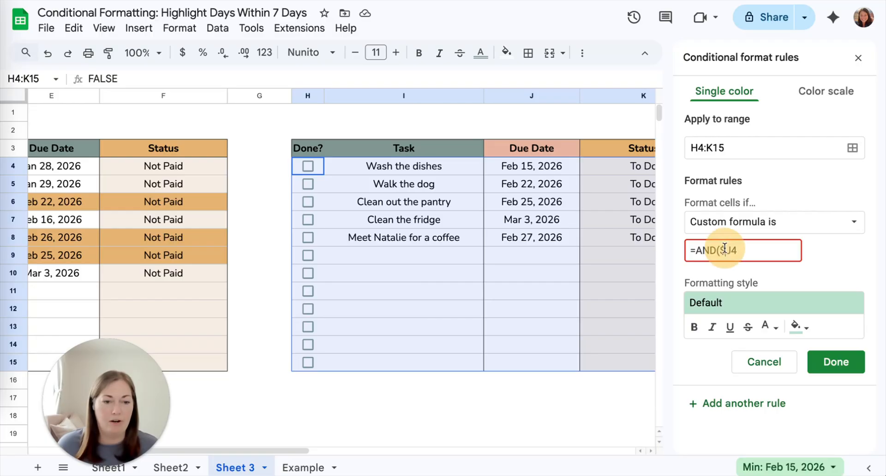
click(742, 249)
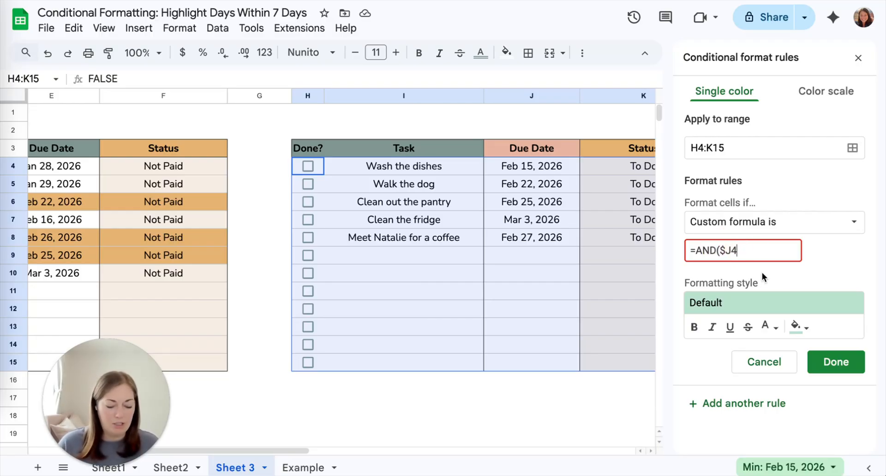
text(>)
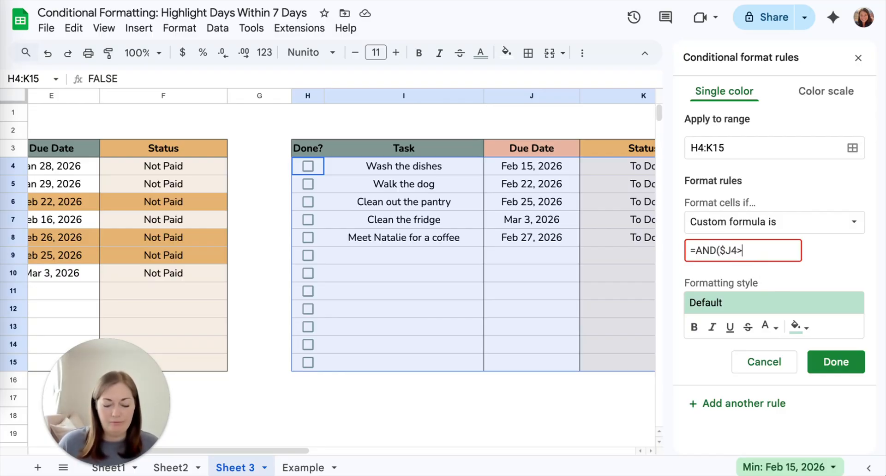
text(=to)
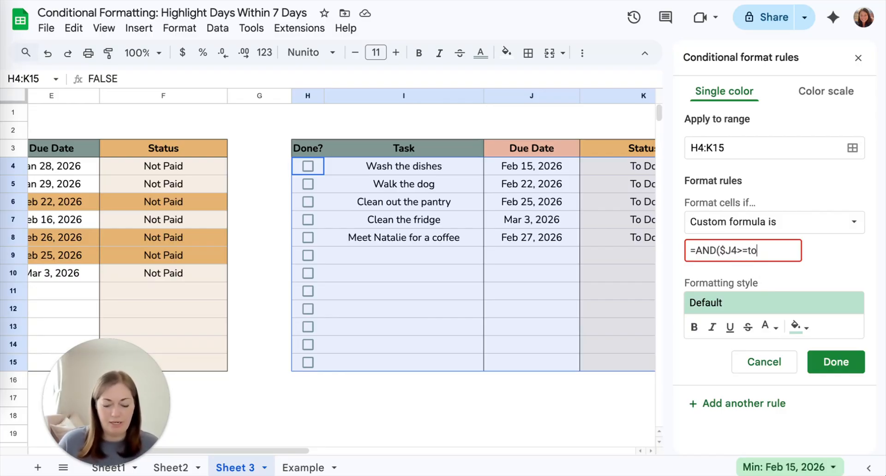
text(day())
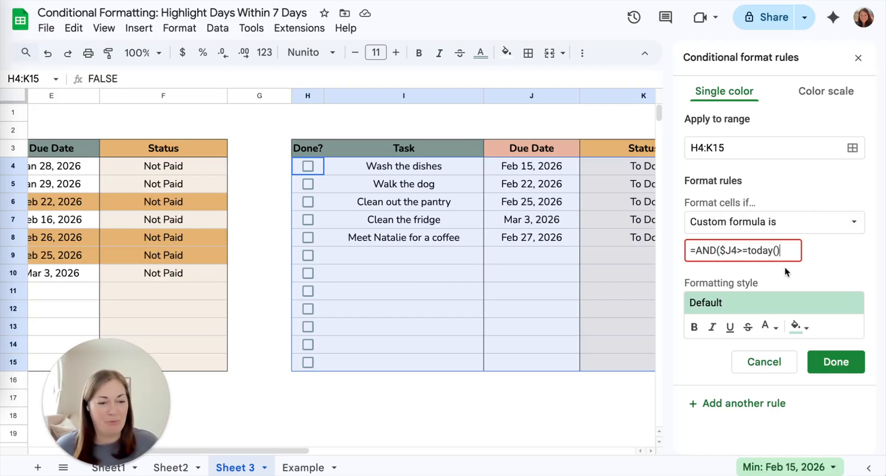
Complete the custom formula with the second condition ,$J4<=today()+7) to limit due dates to the next 7 days.
text(,)
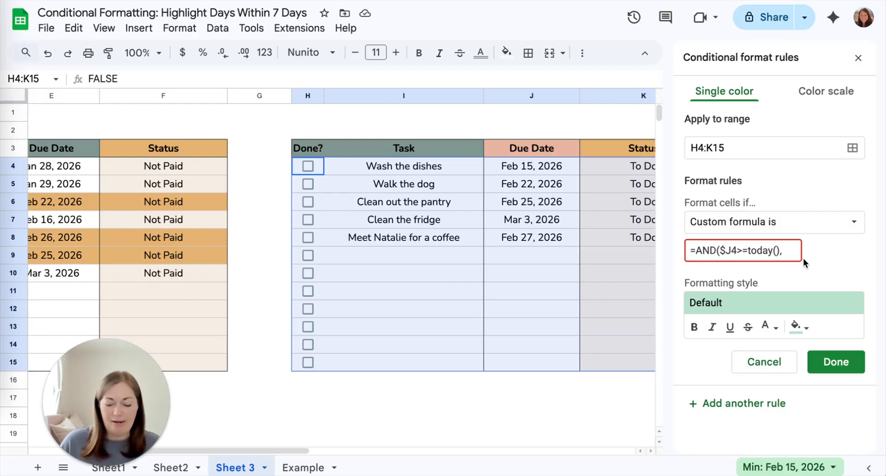
text($J)
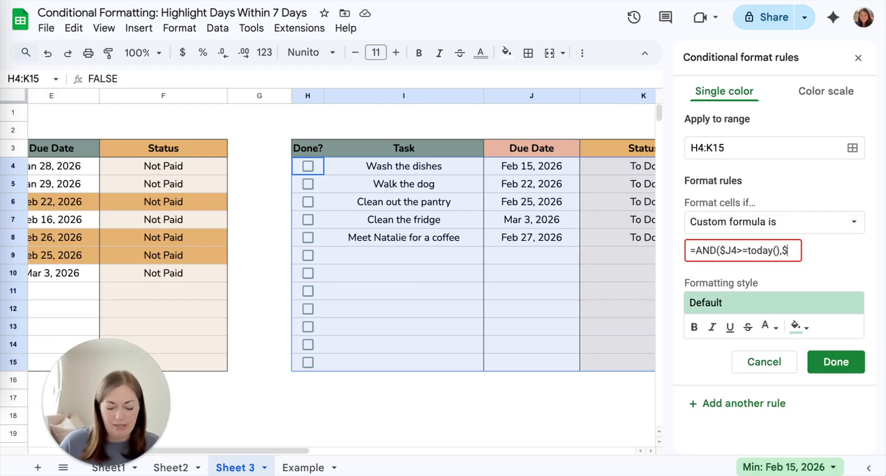
text(4)
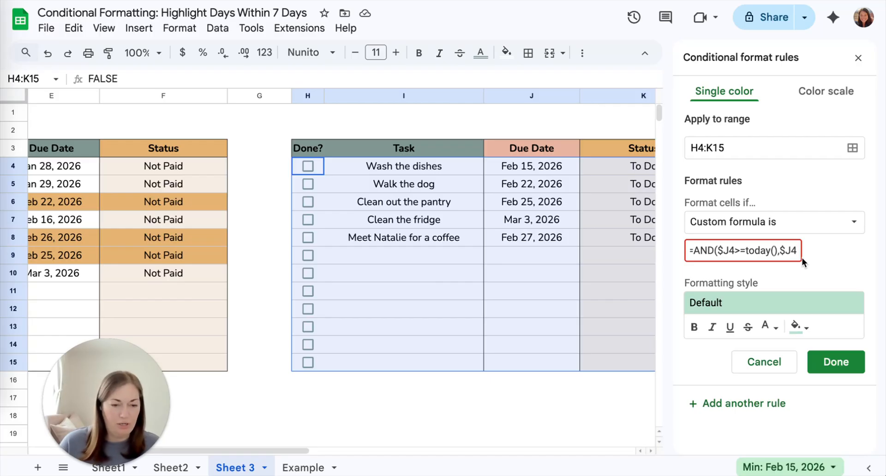
text(<)
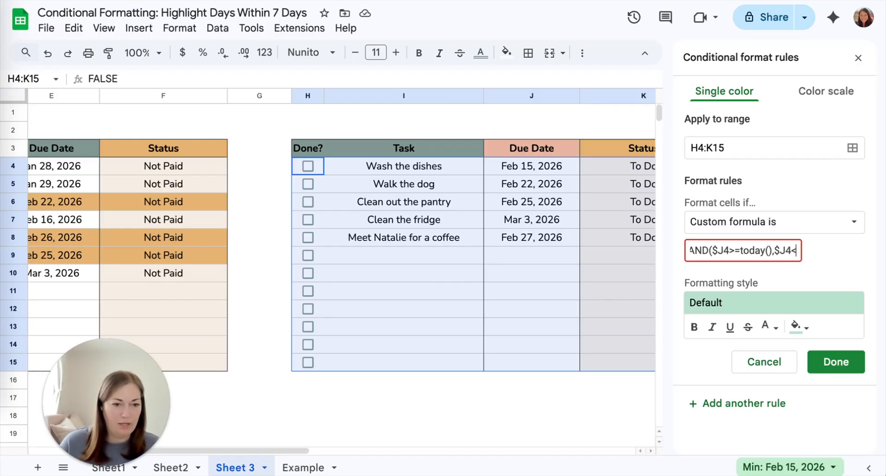
text(=today)
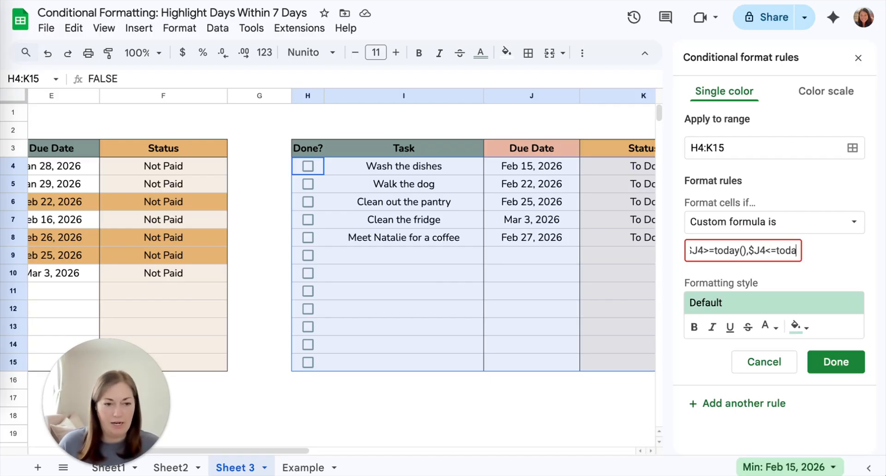
text(())
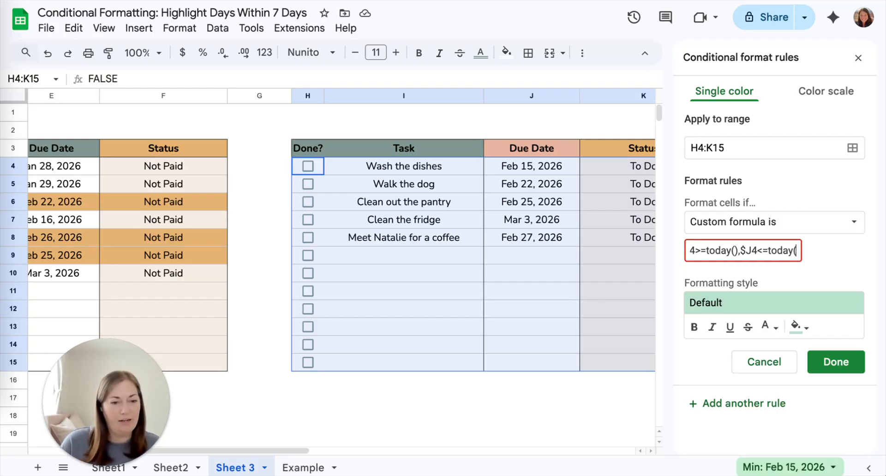
text(+)
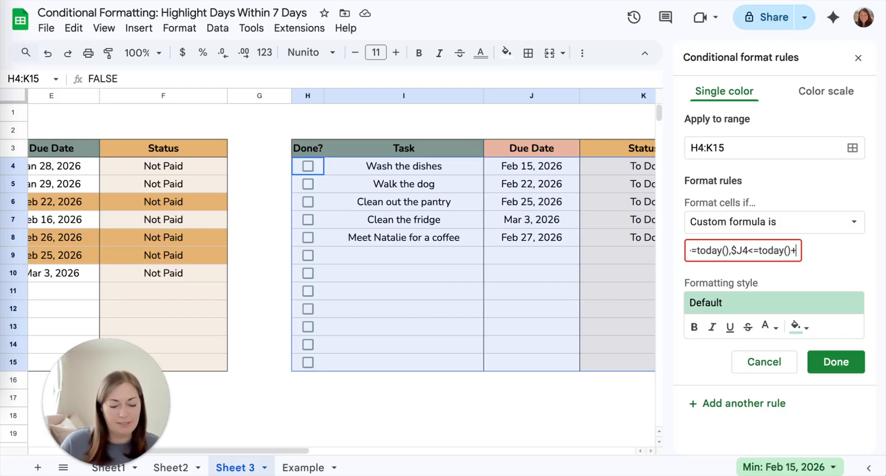
text(7))
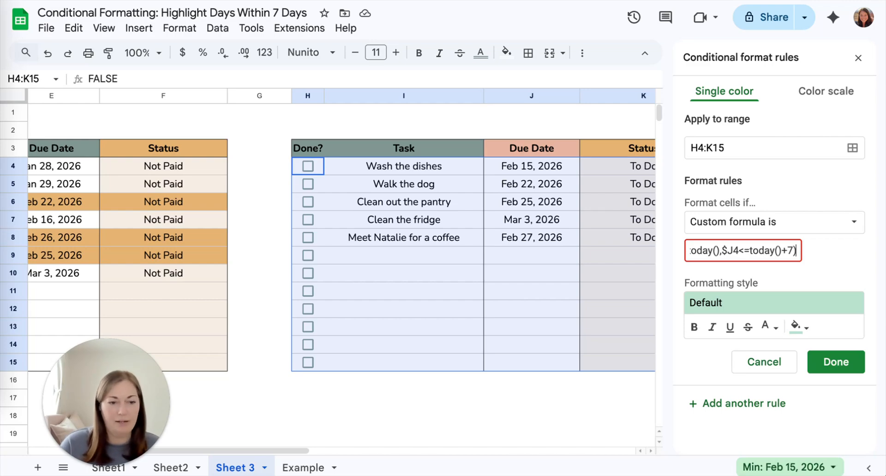
scroll(732, 253, left, 3)
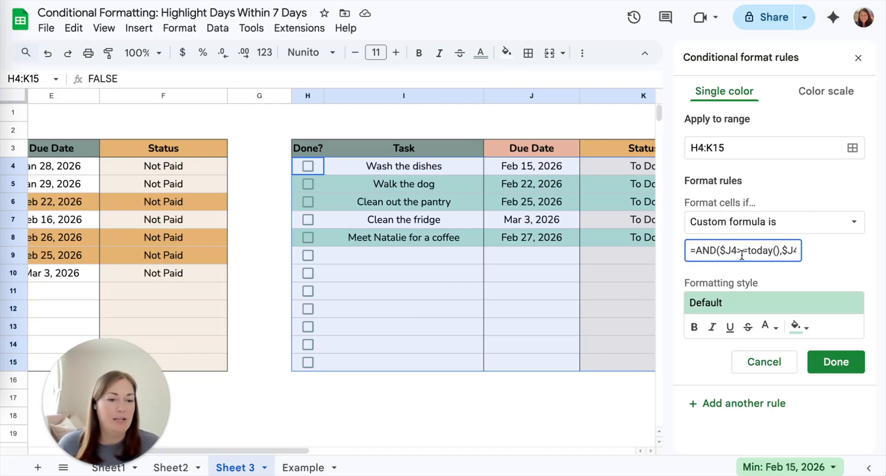
scroll(766, 252, right, 2)
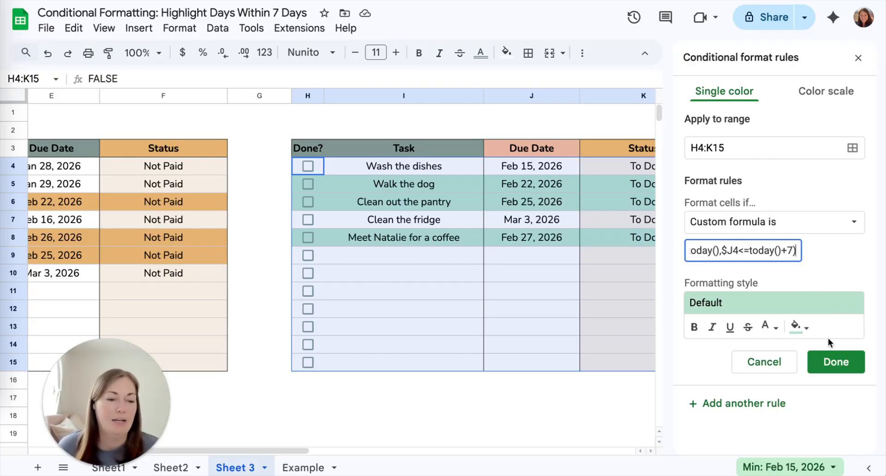
Give the rule the custom salmon-pink fill and bold text, then save it and close the conditional format rules.
click(798, 326)
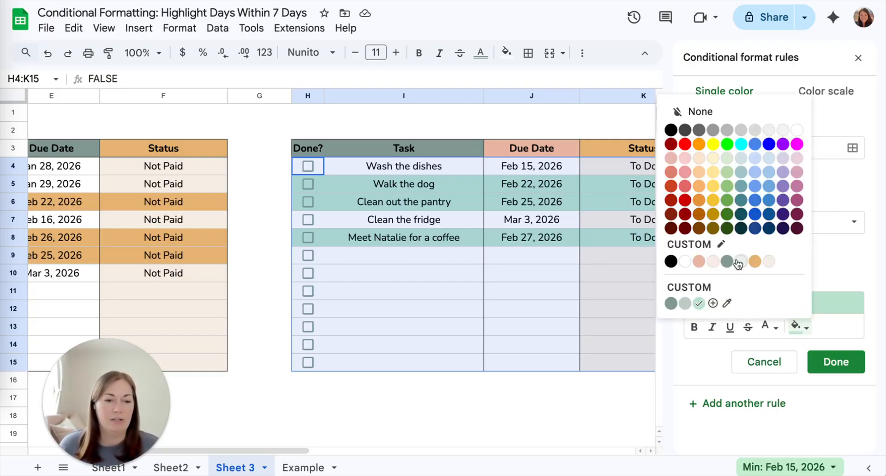
click(700, 261)
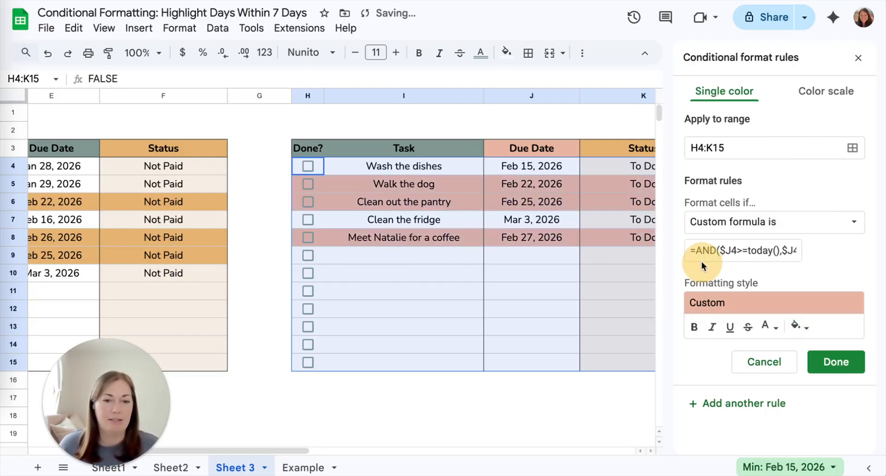
click(694, 327)
click(712, 327)
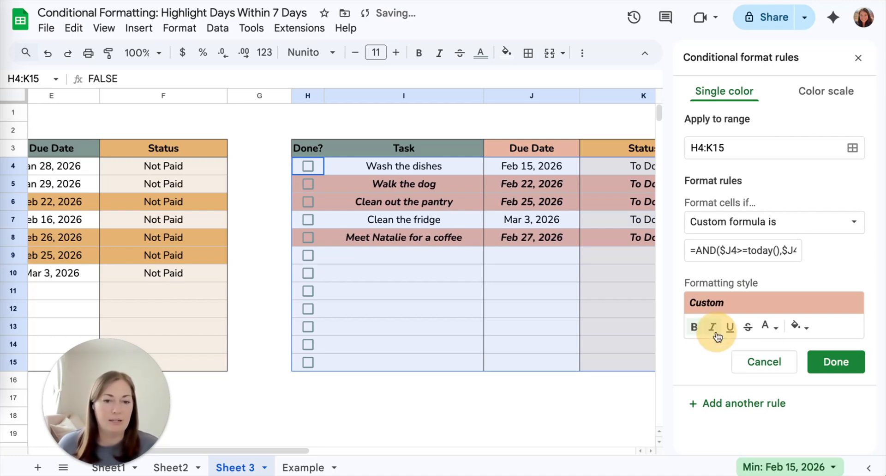
click(713, 327)
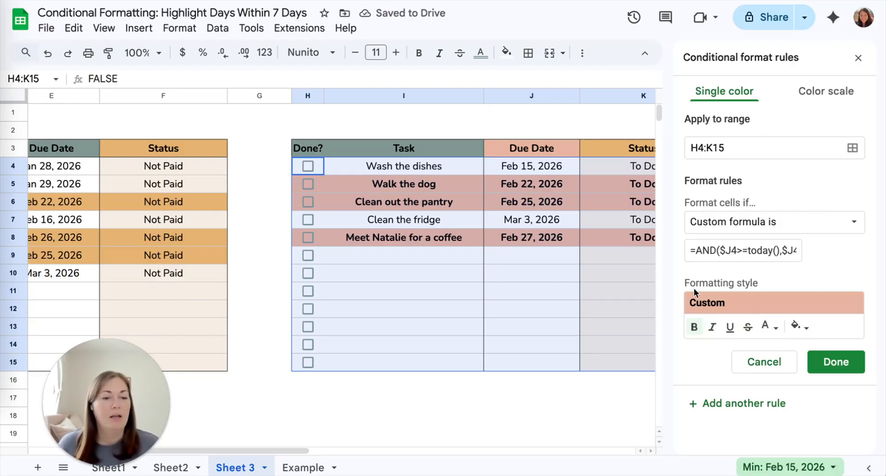
click(839, 360)
click(858, 58)
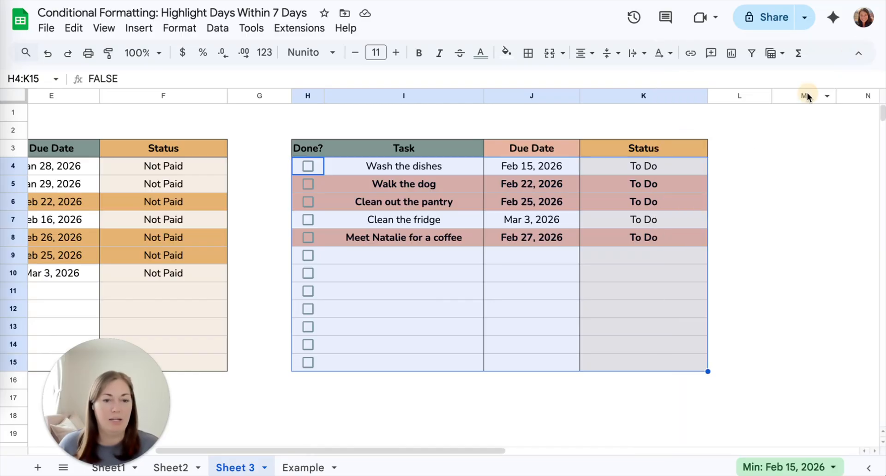
click(529, 276)
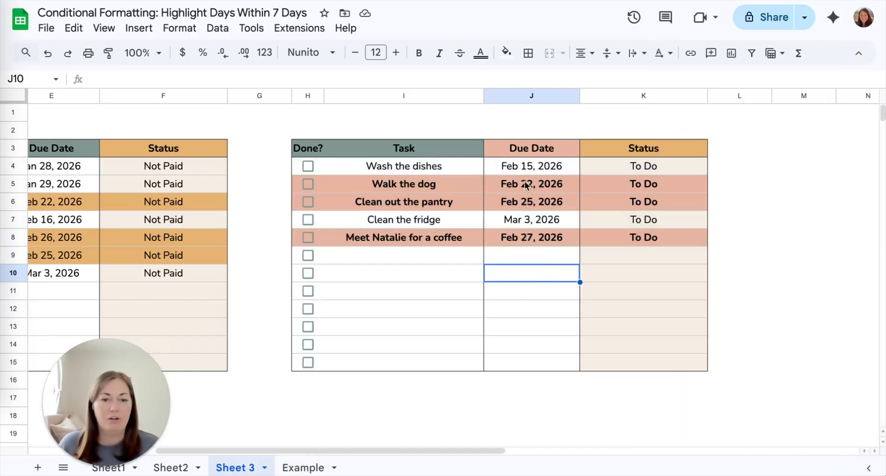
Set the due date of the "Wash the dishes" task to Feb 28, 2026 to test the highlighting rule.
double_click(533, 166)
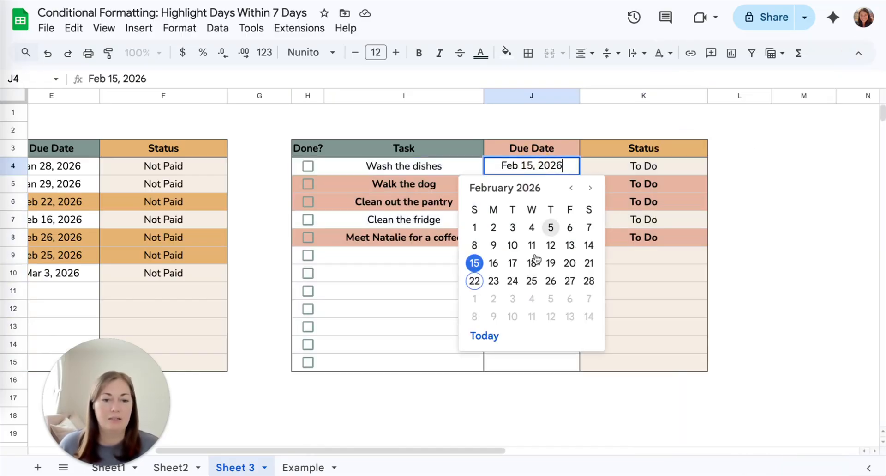
click(587, 279)
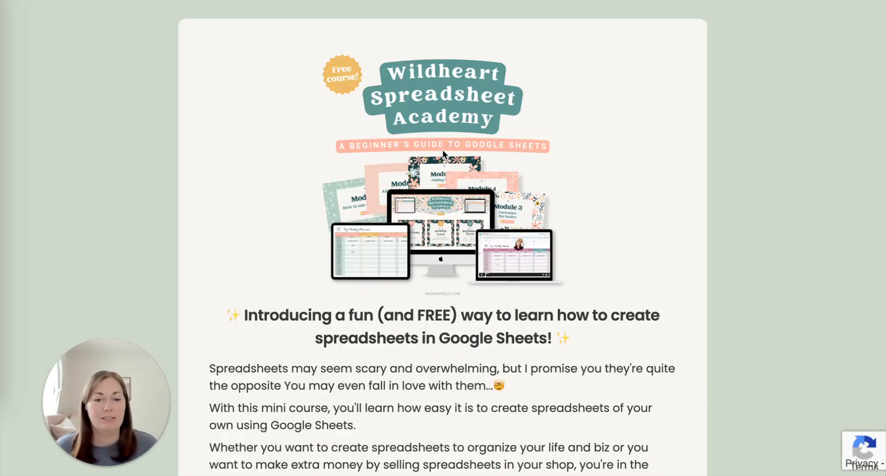
Look through the Wildheart Spreadsheet Academy free course page, from the introduction to the sign-up form and back to the bonus sections.
scroll(443, 152, down, 15)
scroll(443, 150, down, 5)
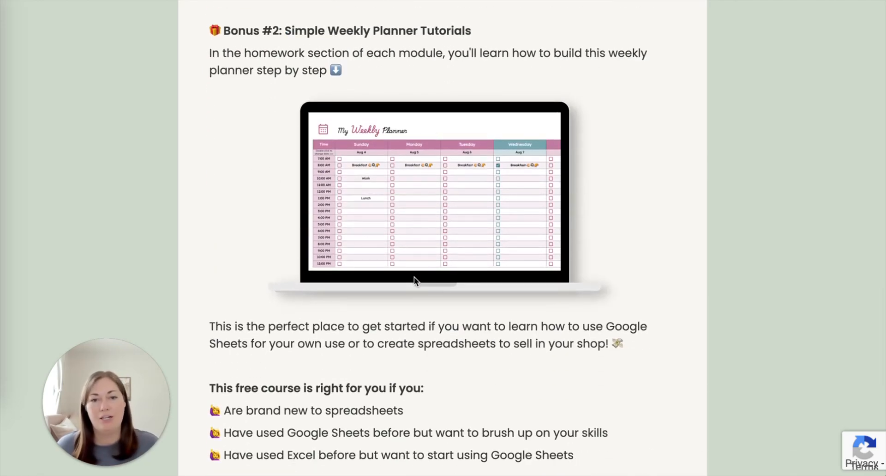
scroll(363, 134, down, 2)
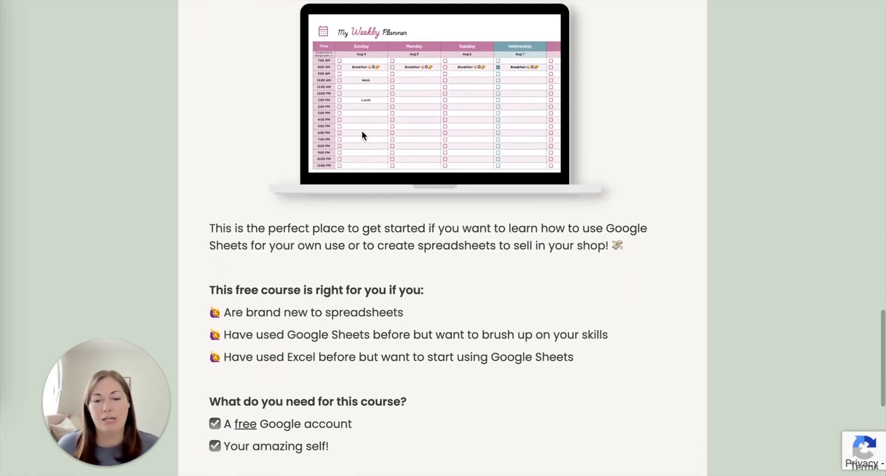
scroll(363, 134, down, 5)
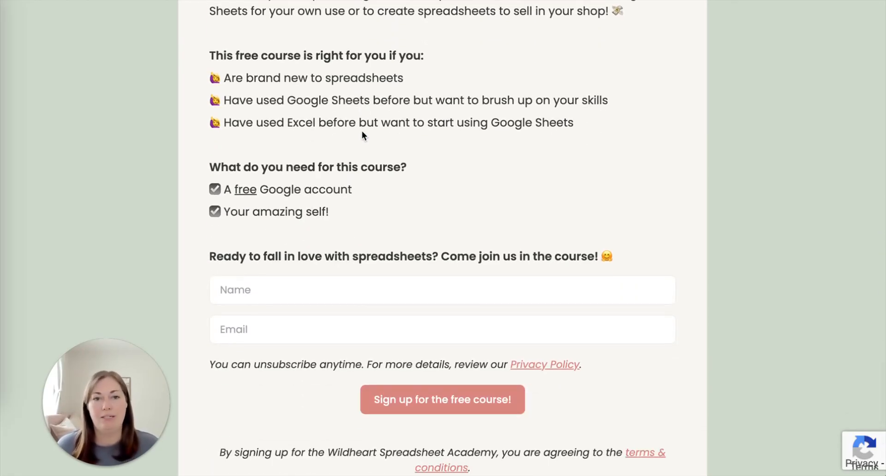
scroll(362, 131, up, 10)
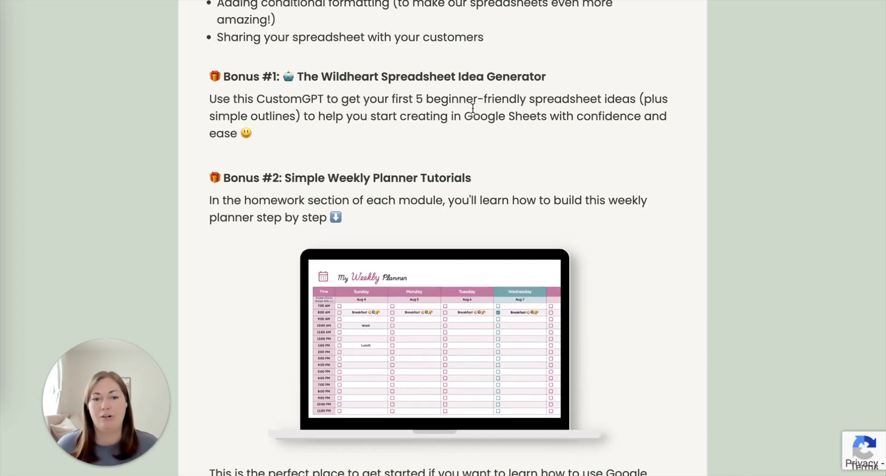
scroll(505, 157, up, 1)
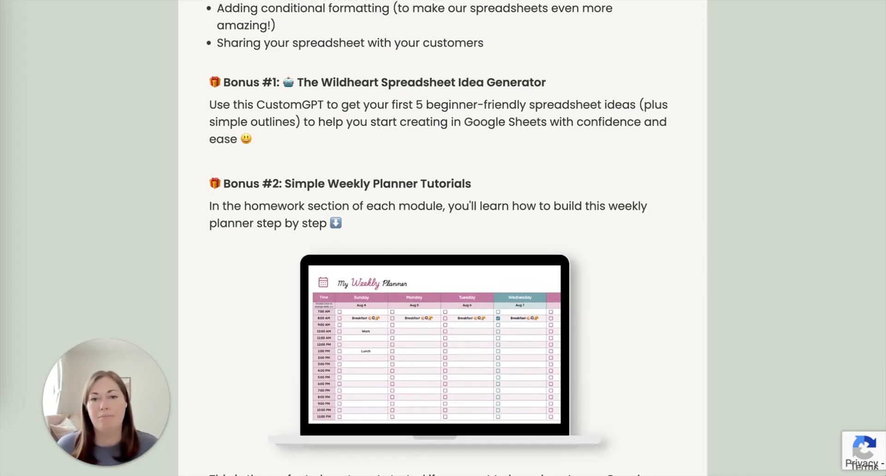